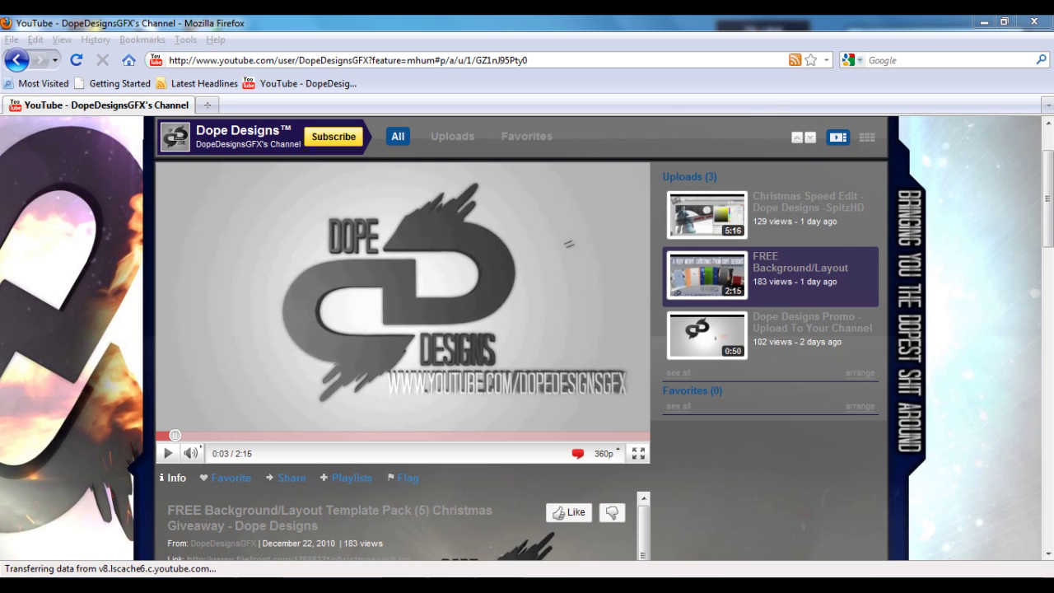
Step: Load picnik.com in a new browser tab
key("ctrl+t")
type("p")
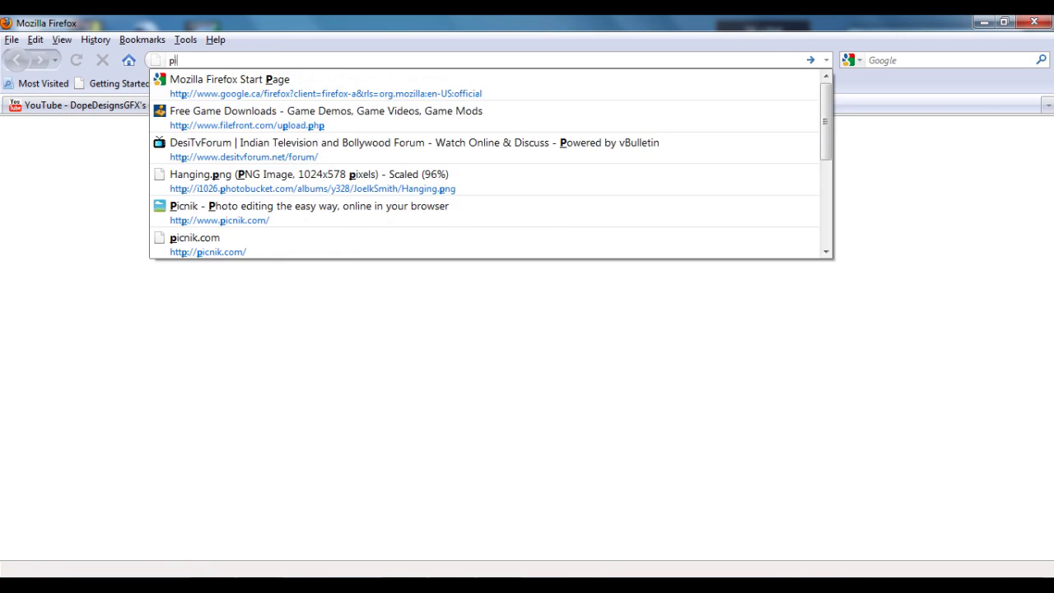
type("icnik")
key("Down")
key("Return")
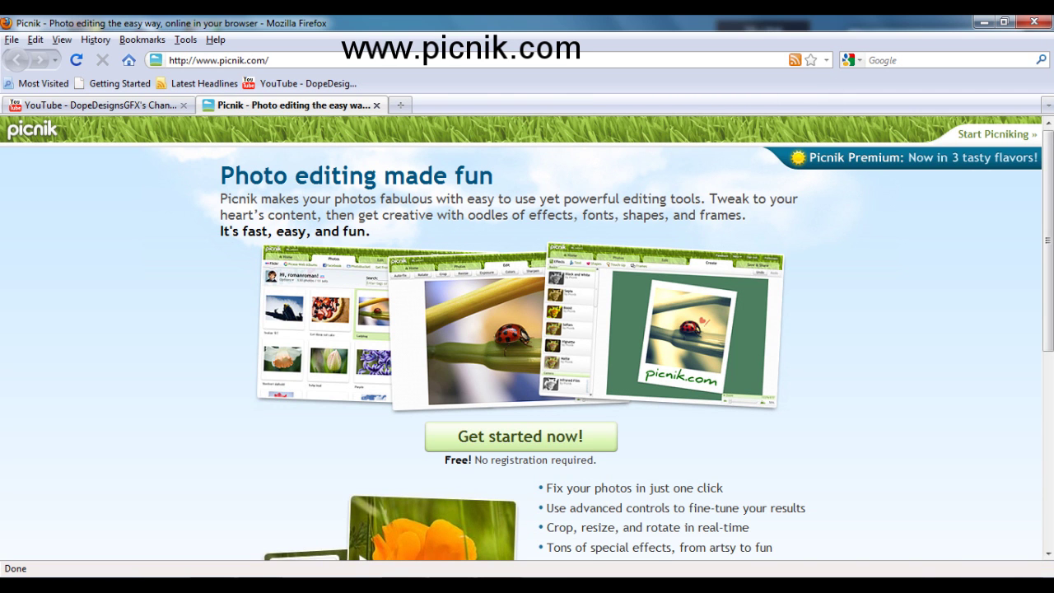
Step: Start the Picnik editor and upload the DopeDesigns4 sunburst image
scroll(526, 338, "down", 4)
left_click(520, 260)
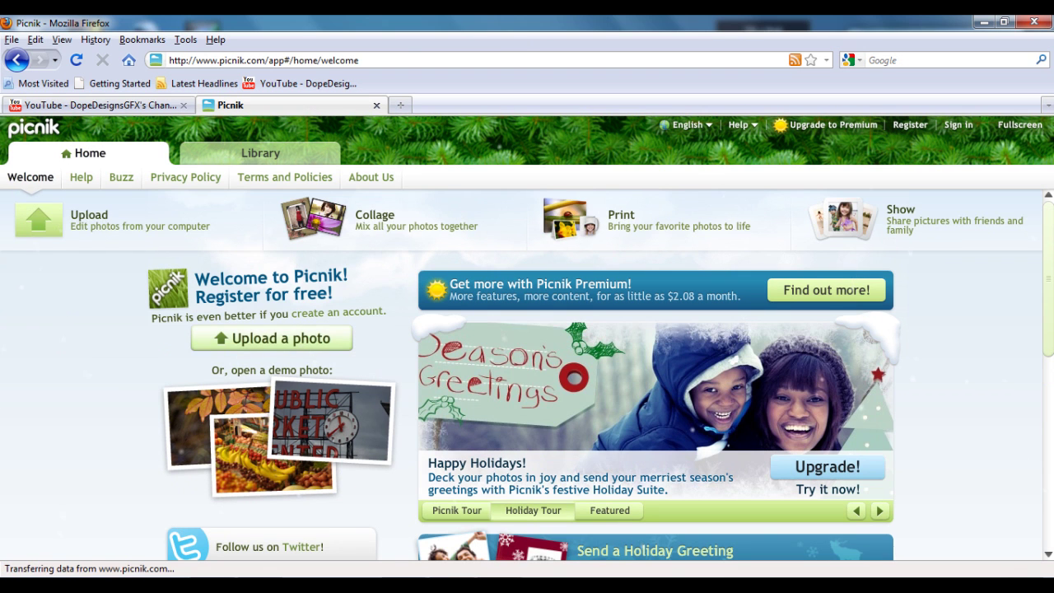
left_click(271, 337)
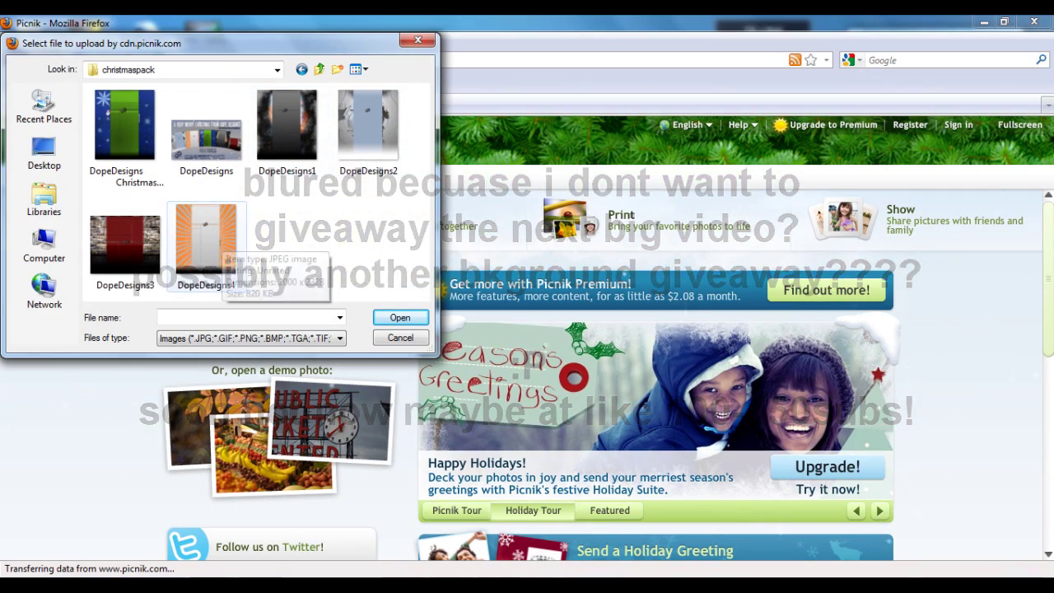
double_click(206, 241)
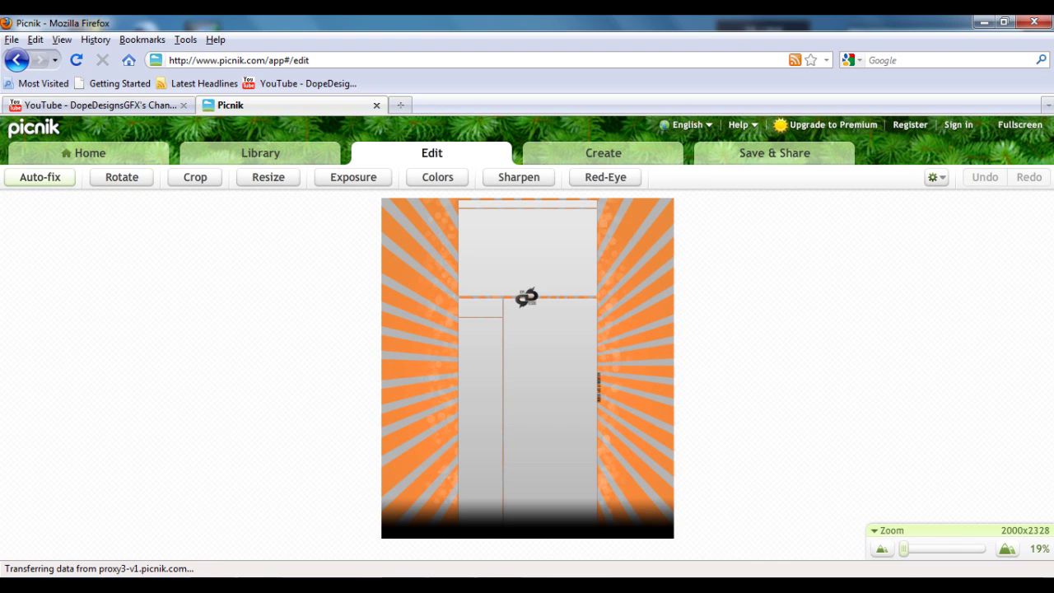
Step: Try and undo Auto-fix, then raise the background's Saturation to 100
left_click(39, 177)
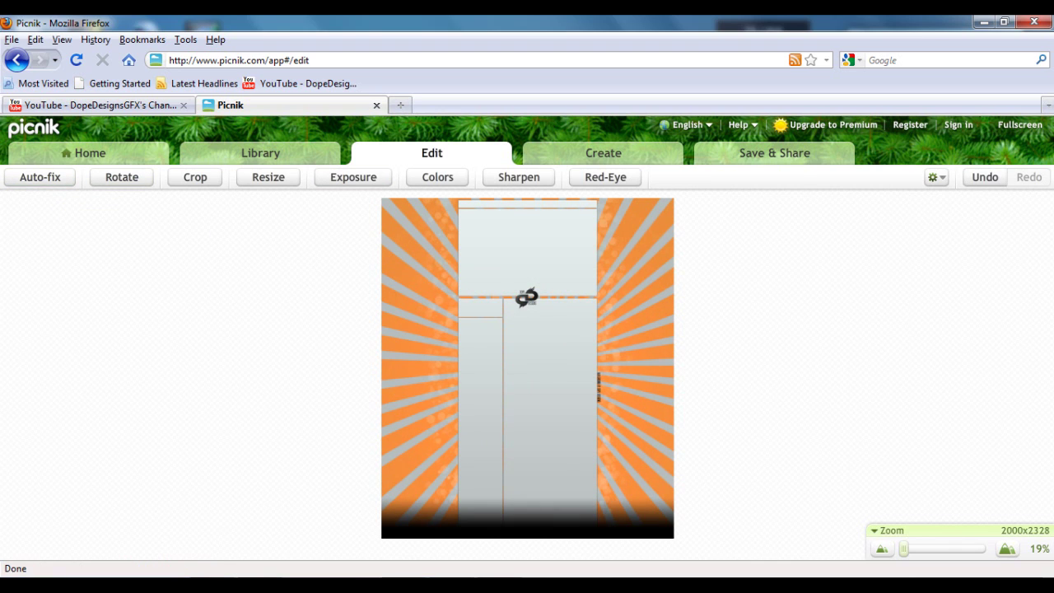
key("ctrl+z")
left_click(437, 177)
mouse_move(663, 156)
left_mouse_down()
mouse_move(544, 155)
mouse_move(703, 155)
mouse_move(542, 156)
mouse_move(783, 156)
left_mouse_up()
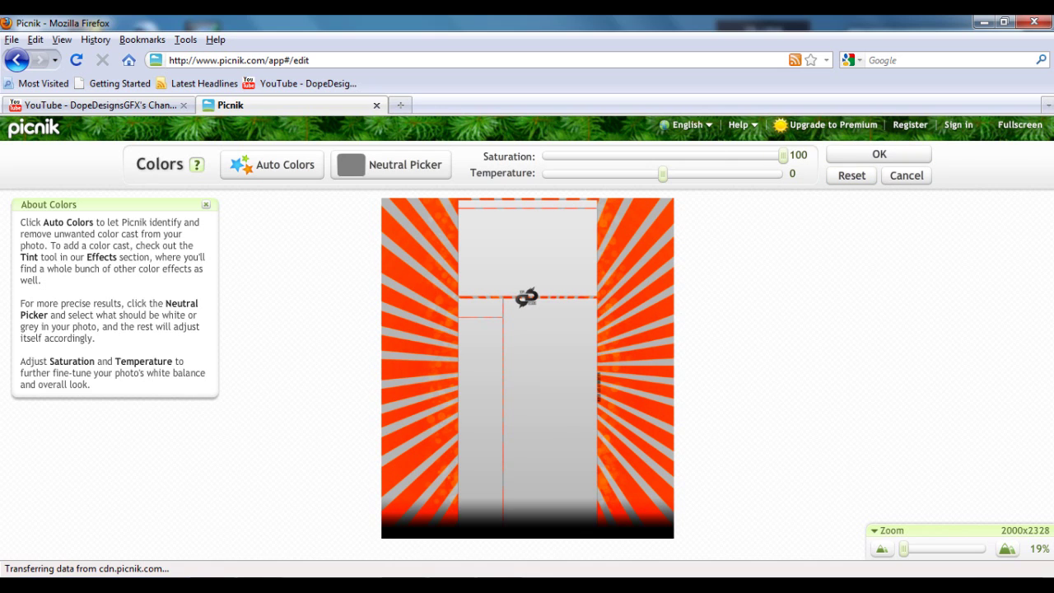
key("Return")
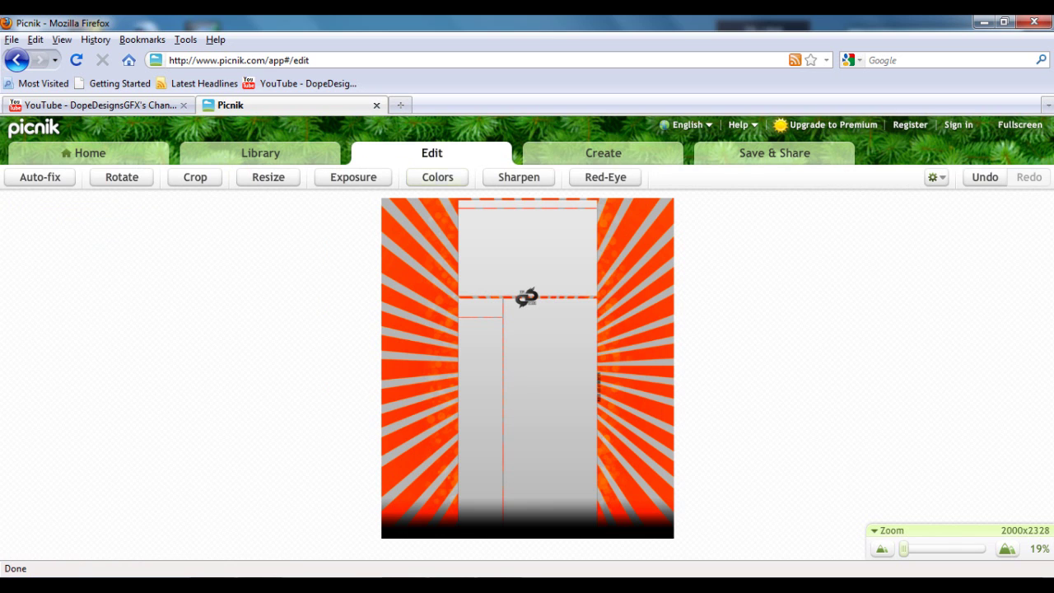
left_click(602, 153)
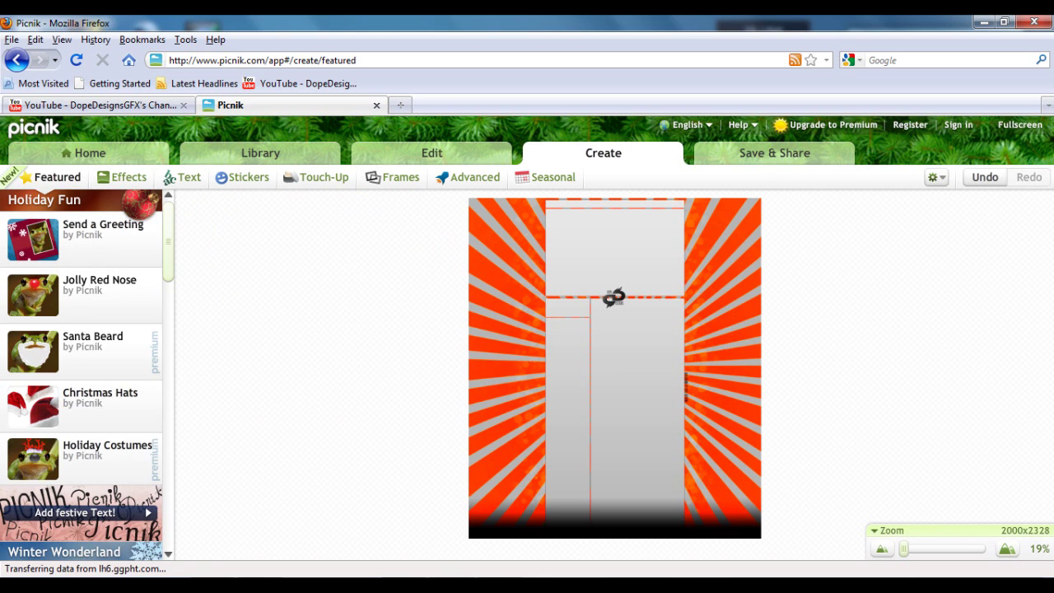
Step: Preview the Sepia effect with a different tone, then discard it
scroll(83, 370, "down", 3)
scroll(82, 370, "down", 1)
scroll(82, 370, "down", 1)
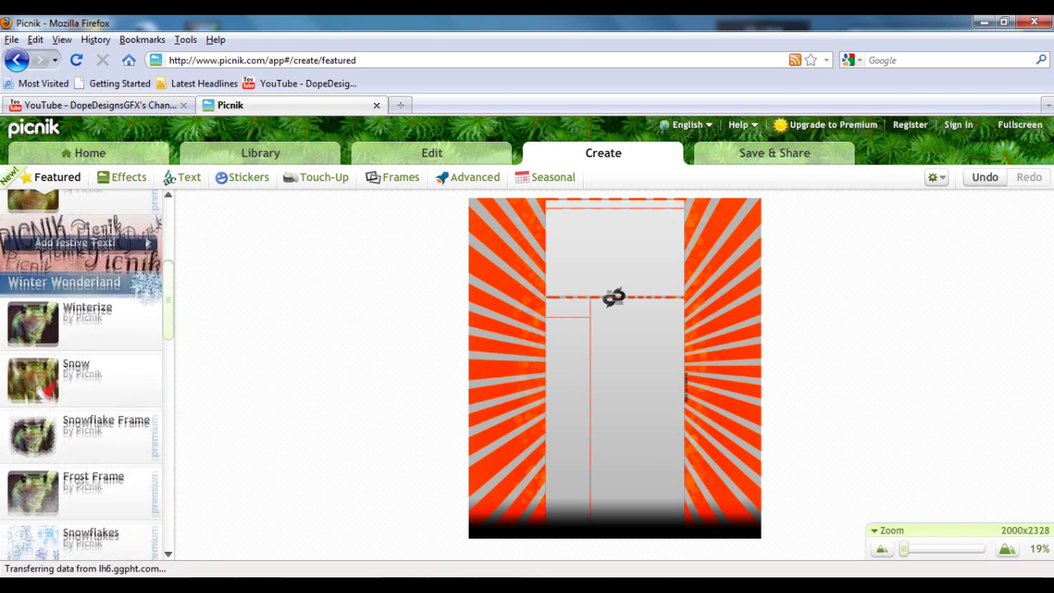
scroll(82, 370, "down", 3)
scroll(82, 370, "up", 5)
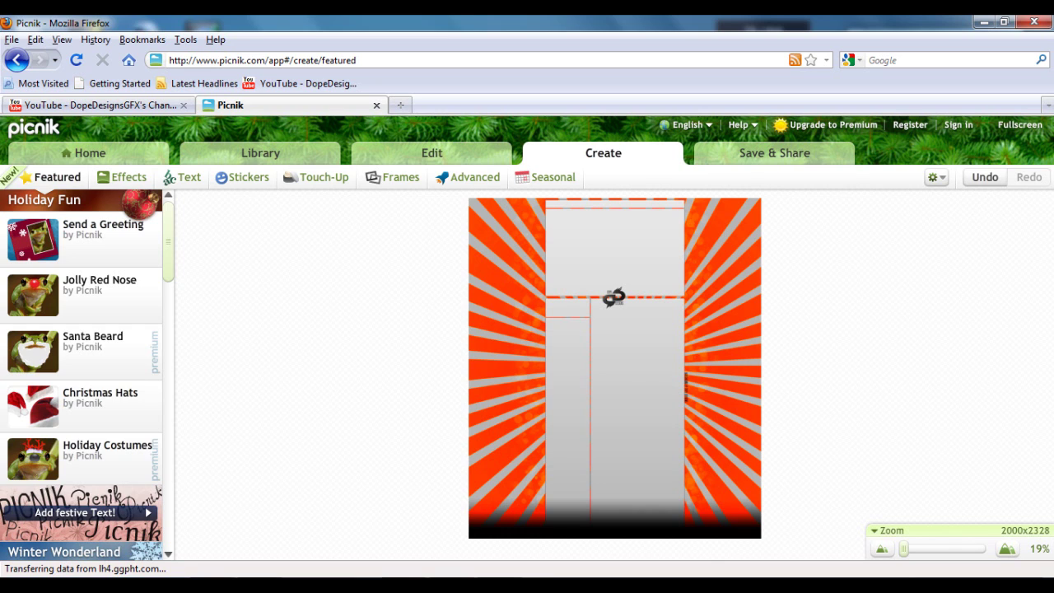
left_click(124, 177)
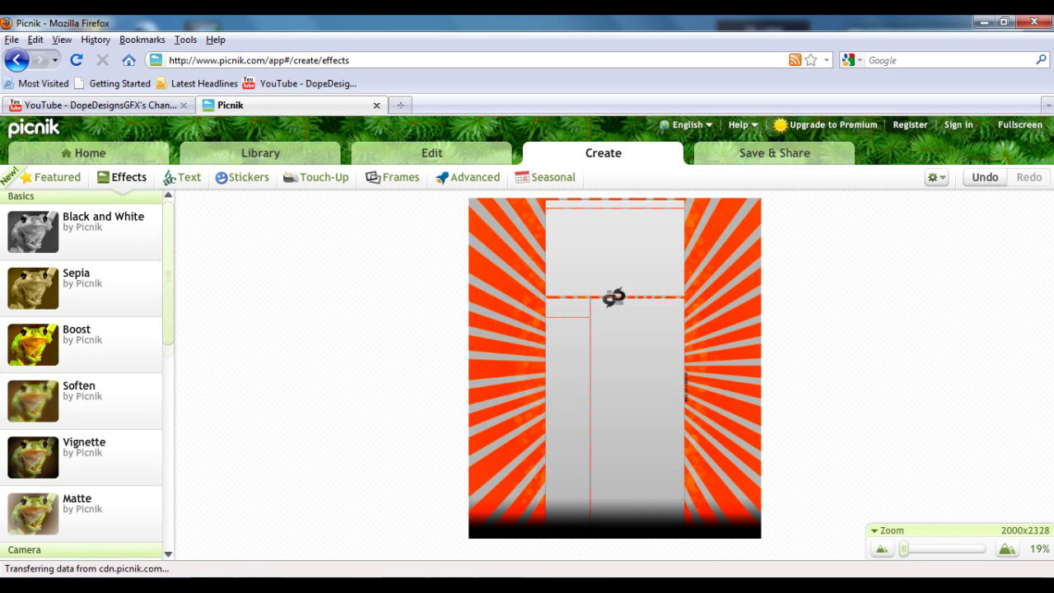
left_click(75, 280)
left_click_drag(56, 349, 43, 352)
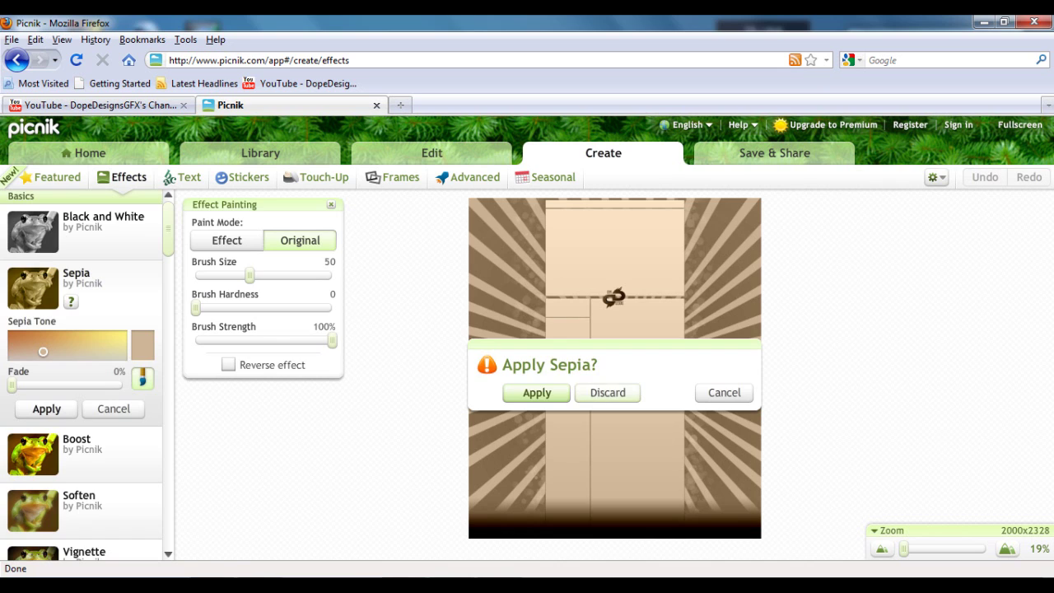
left_click(608, 391)
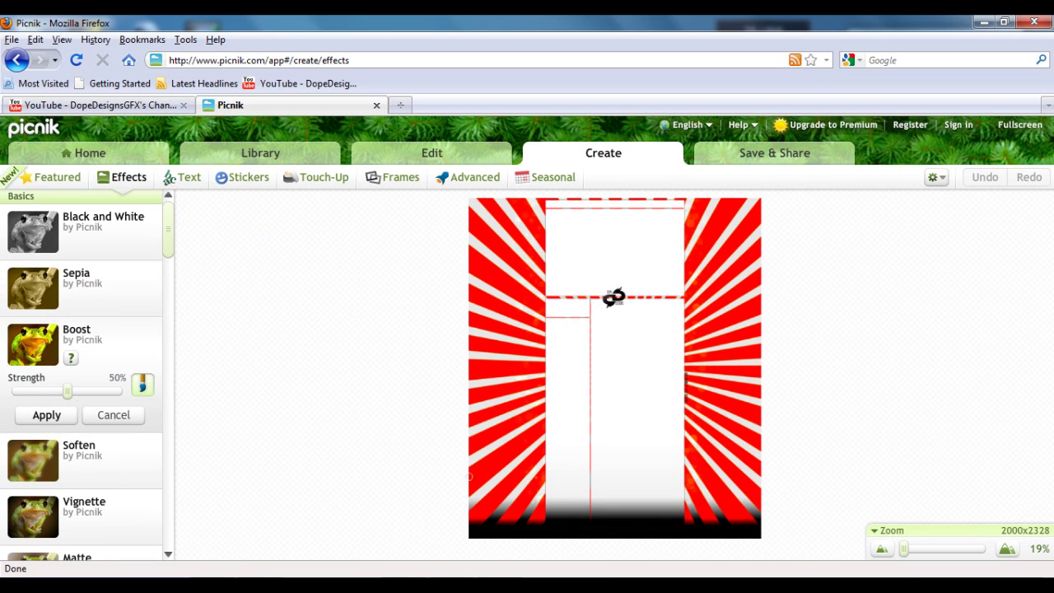
Step: Preview the Lomo-ish and Tint effects, then drop the tint
scroll(82, 378, "down", 5)
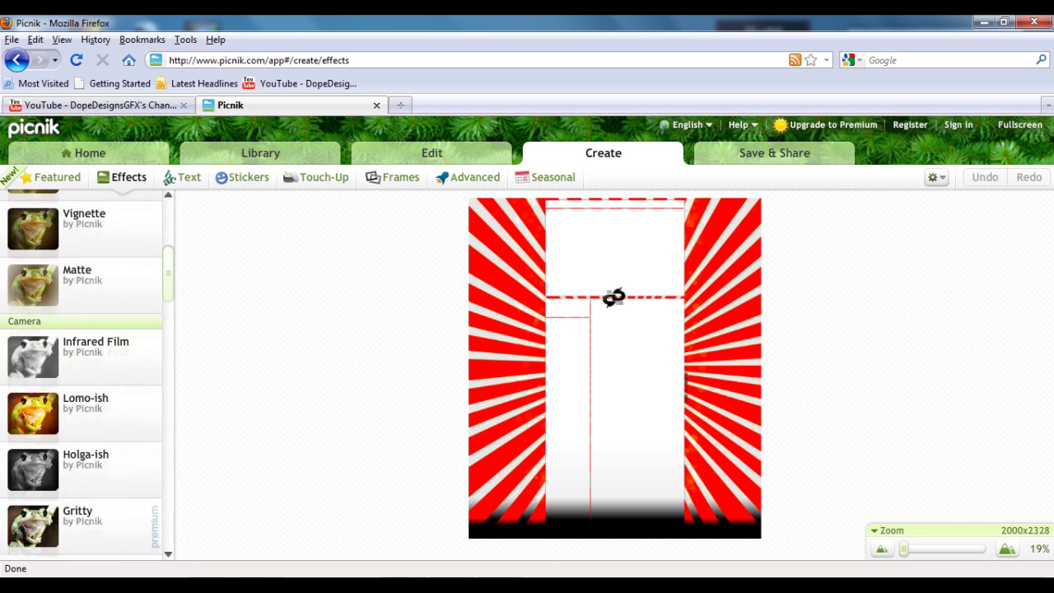
scroll(82, 379, "down", 2)
scroll(82, 379, "down", 2)
scroll(82, 378, "down", 1)
left_click(83, 277)
scroll(83, 374, "down", 2)
scroll(82, 375, "down", 2)
scroll(82, 375, "down", 1)
left_click(87, 441)
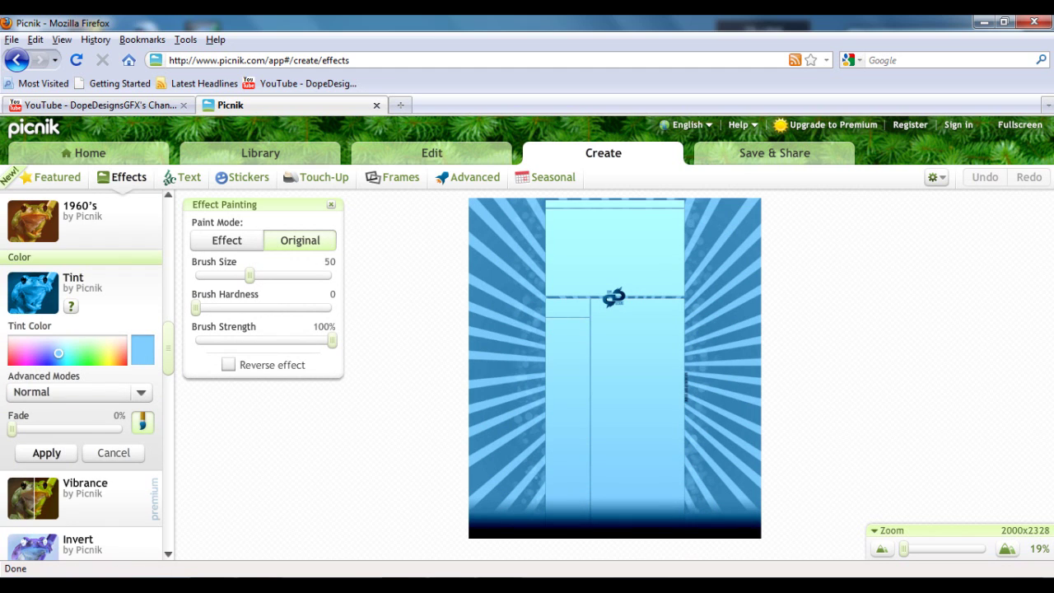
mouse_move(58, 353)
left_mouse_down()
mouse_move(84, 357)
mouse_move(19, 365)
mouse_move(62, 362)
left_mouse_up()
left_click(114, 453)
Step: Apply the Lomo-ish effect to the red sunburst background
scroll(83, 374, "up", 1)
scroll(82, 374, "up", 3)
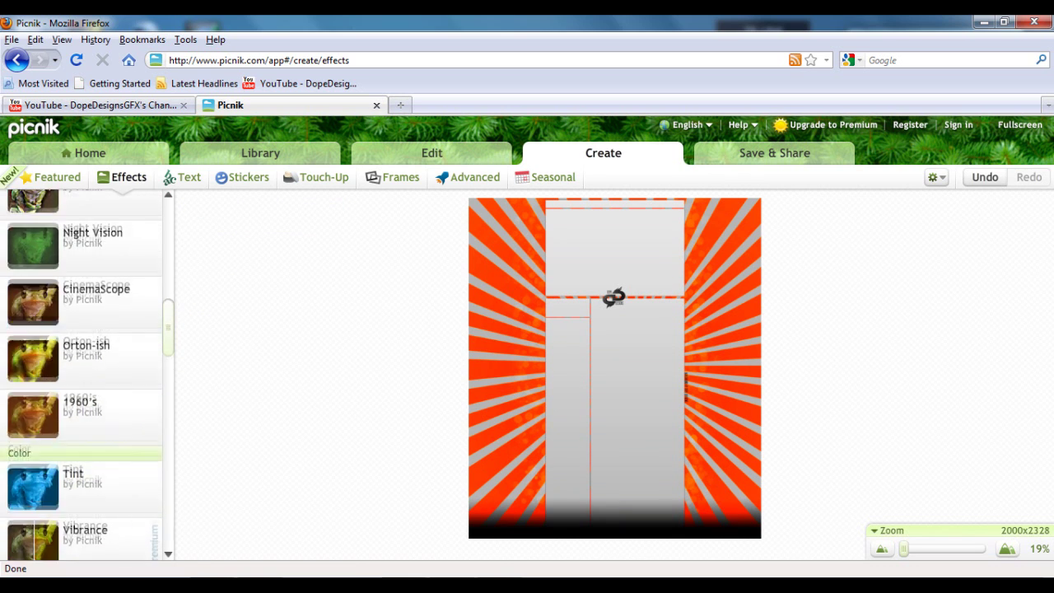
scroll(82, 375, "up", 2)
scroll(82, 374, "up", 1)
scroll(82, 374, "up", 1)
scroll(82, 375, "up", 1)
left_click(83, 307)
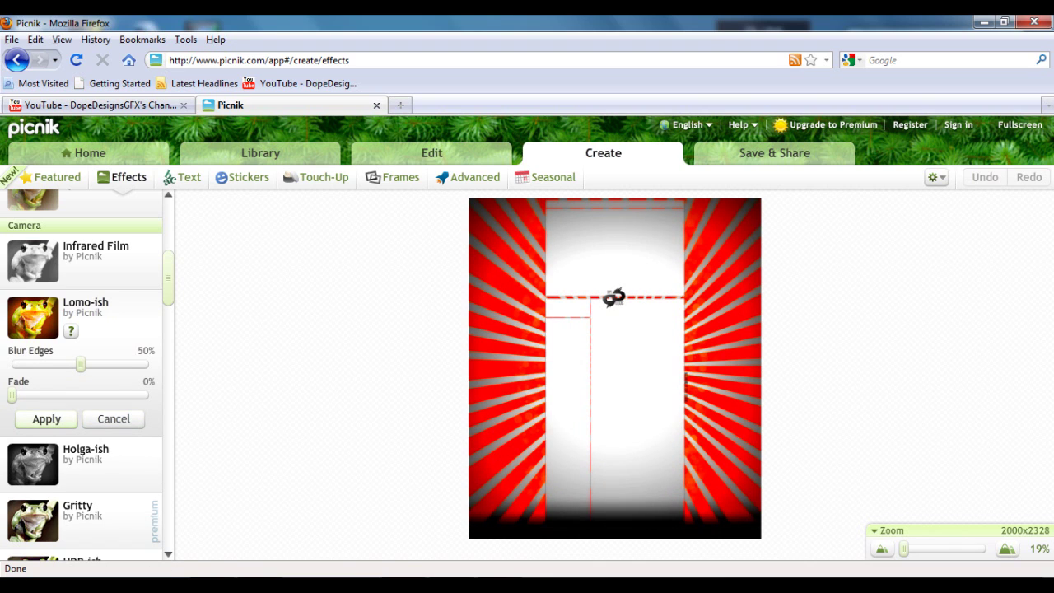
left_click(46, 418)
left_click(183, 177)
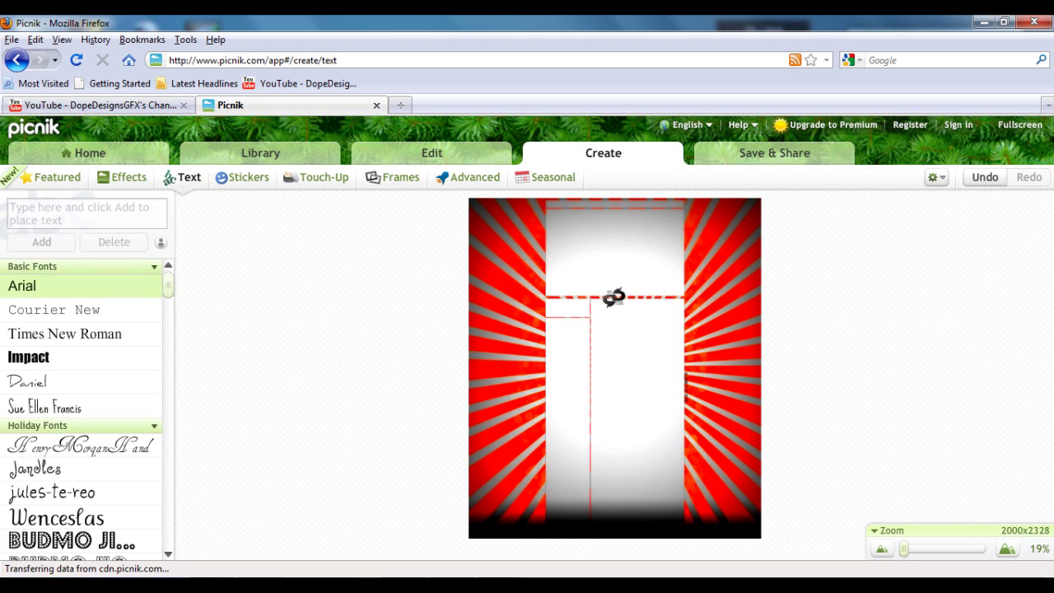
Step: Scroll the font list down to Marcelle Script
scroll(82, 409, "down", 2)
scroll(82, 409, "down", 2)
scroll(82, 409, "down", 2)
scroll(83, 410, "down", 2)
scroll(82, 410, "down", 2)
scroll(82, 411, "down", 2)
scroll(82, 411, "down", 2)
scroll(83, 412, "down", 2)
scroll(82, 411, "down", 2)
scroll(68, 416, "down", 2)
scroll(68, 416, "down", 2)
scroll(68, 416, "down", 2)
scroll(67, 416, "down", 2)
scroll(68, 415, "down", 2)
scroll(68, 415, "down", 2)
scroll(67, 416, "down", 2)
scroll(68, 416, "down", 2)
scroll(82, 453, "down", 2)
scroll(82, 453, "down", 2)
scroll(83, 453, "down", 2)
scroll(82, 452, "down", 2)
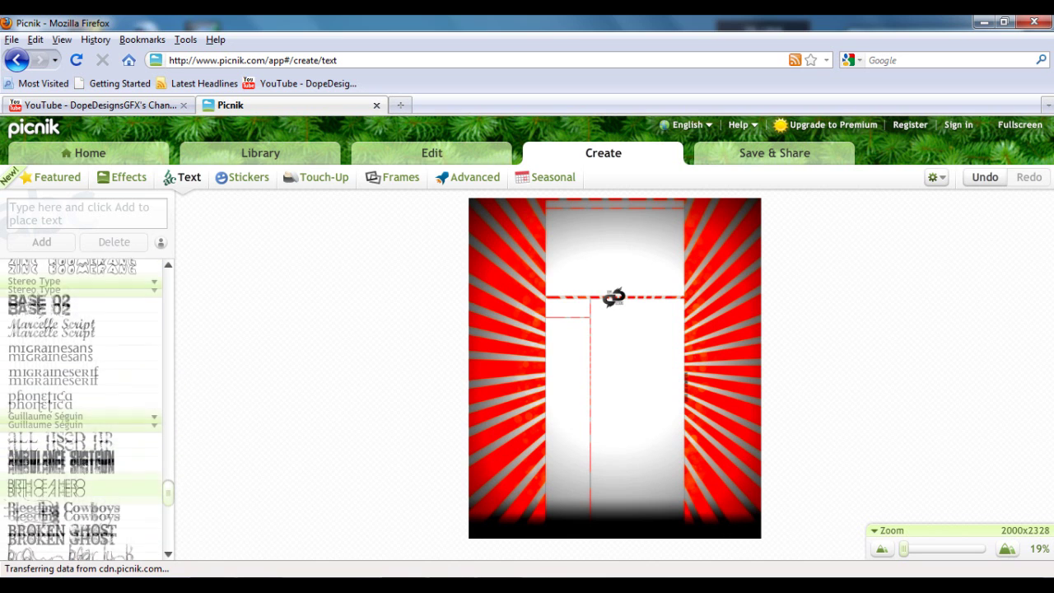
scroll(83, 487, "down", 1)
Step: Place the caption 'Dope Designs' on the canvas
left_click(51, 315)
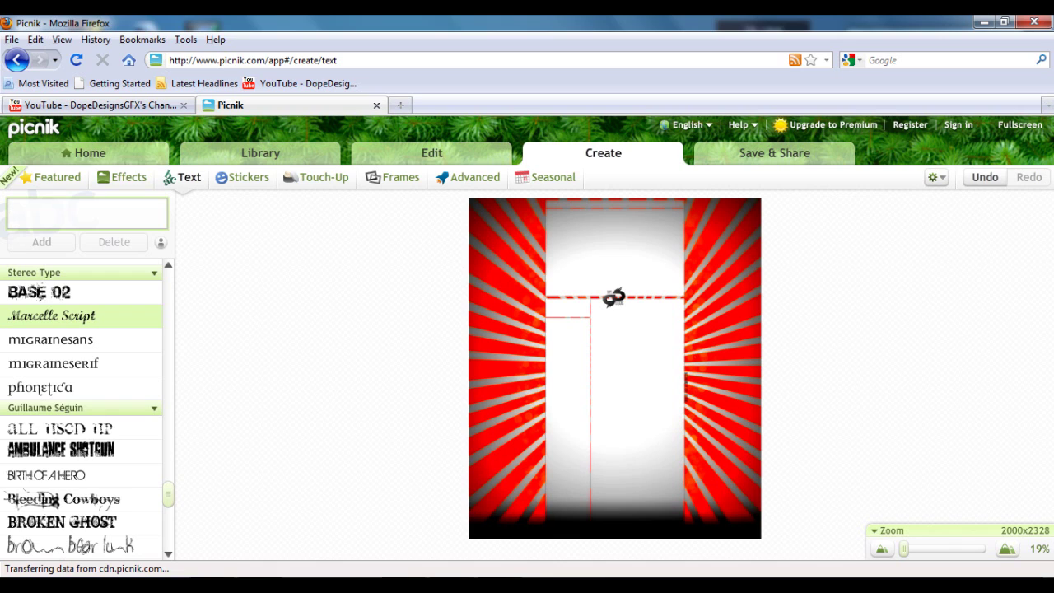
type("Dope Designs")
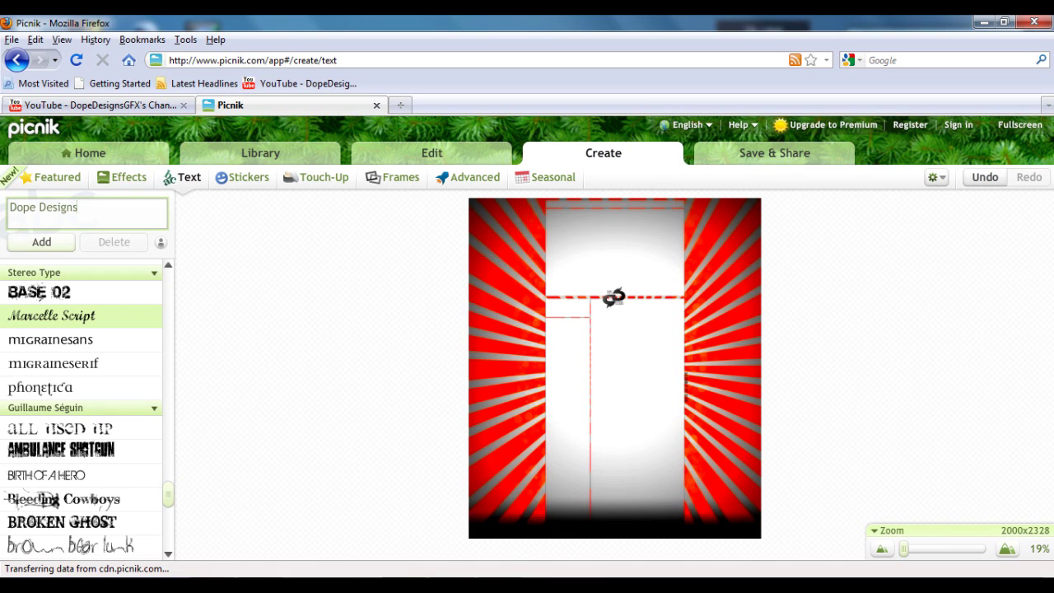
key("Return")
Step: Colour the caption red from the background, enlarge it, and keep Normal blend, fully opaque
left_click_drag(896, 247, 899, 254)
left_click(1042, 233)
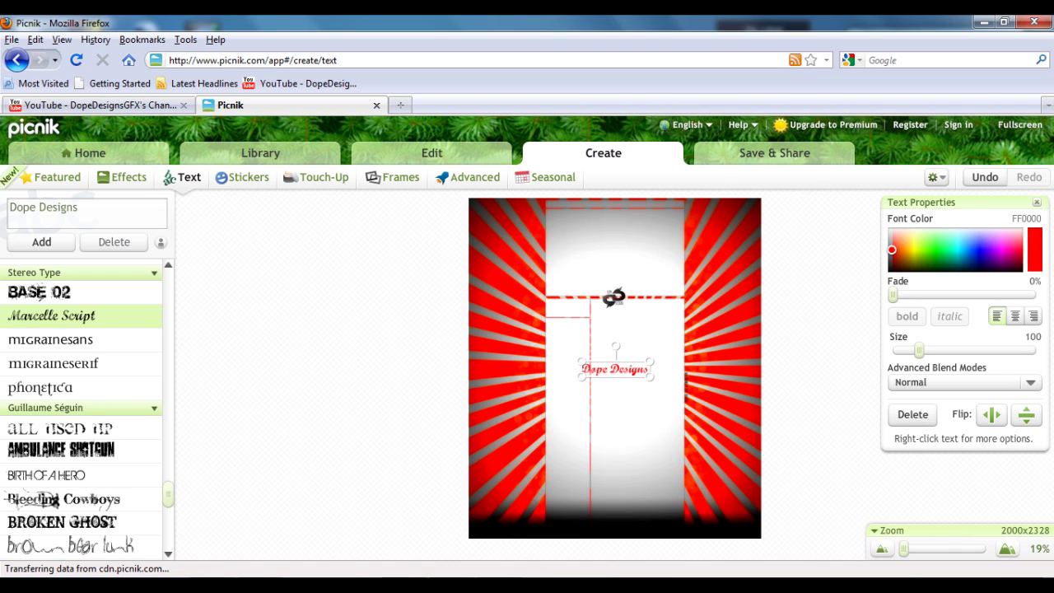
left_click_drag(918, 350, 952, 350)
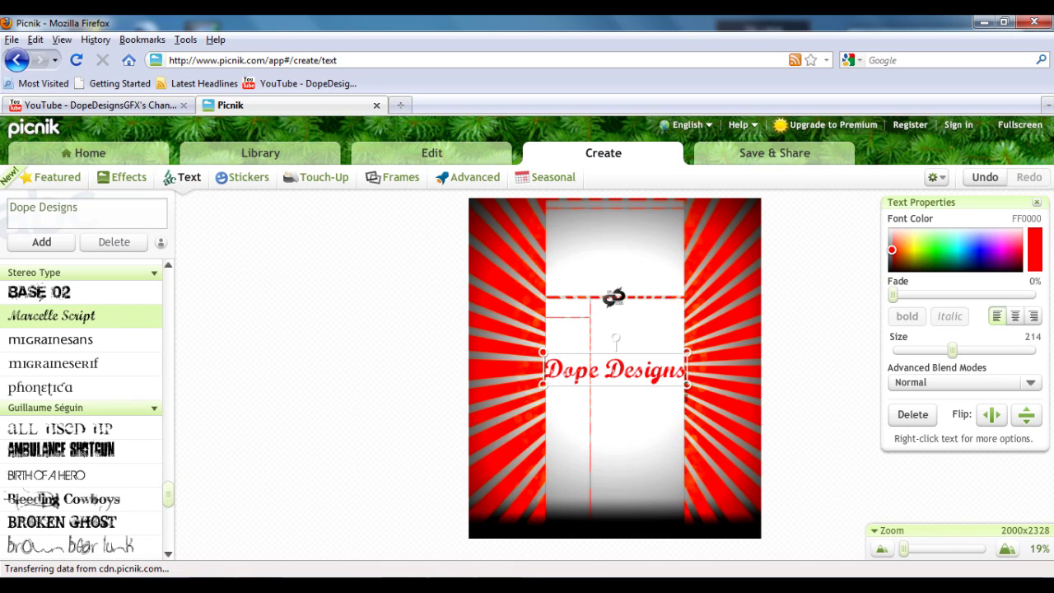
mouse_move(896, 296)
left_mouse_down()
mouse_move(1021, 296)
mouse_move(891, 296)
left_mouse_up()
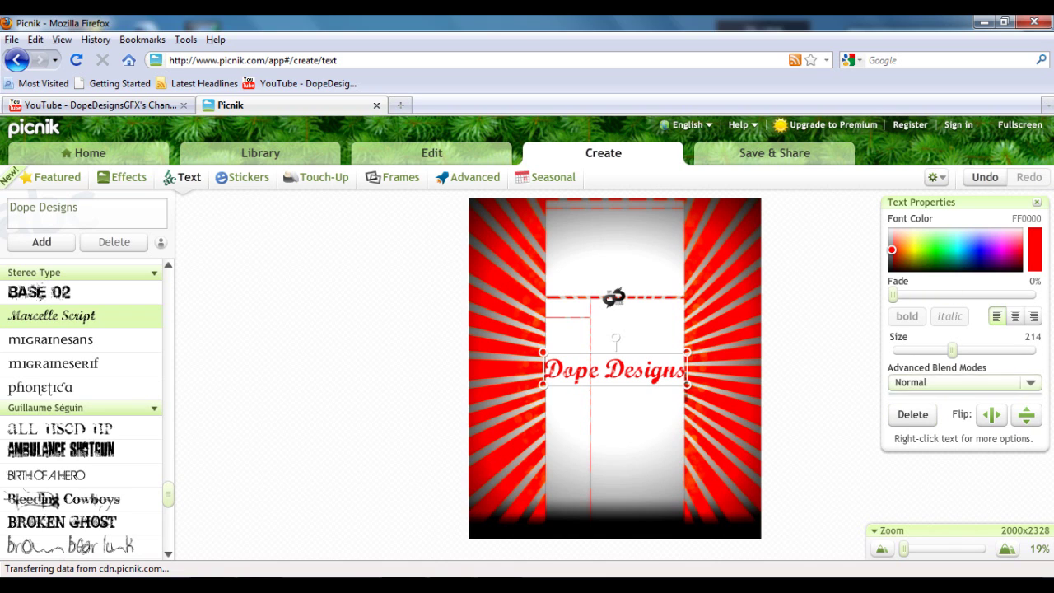
left_click(963, 382)
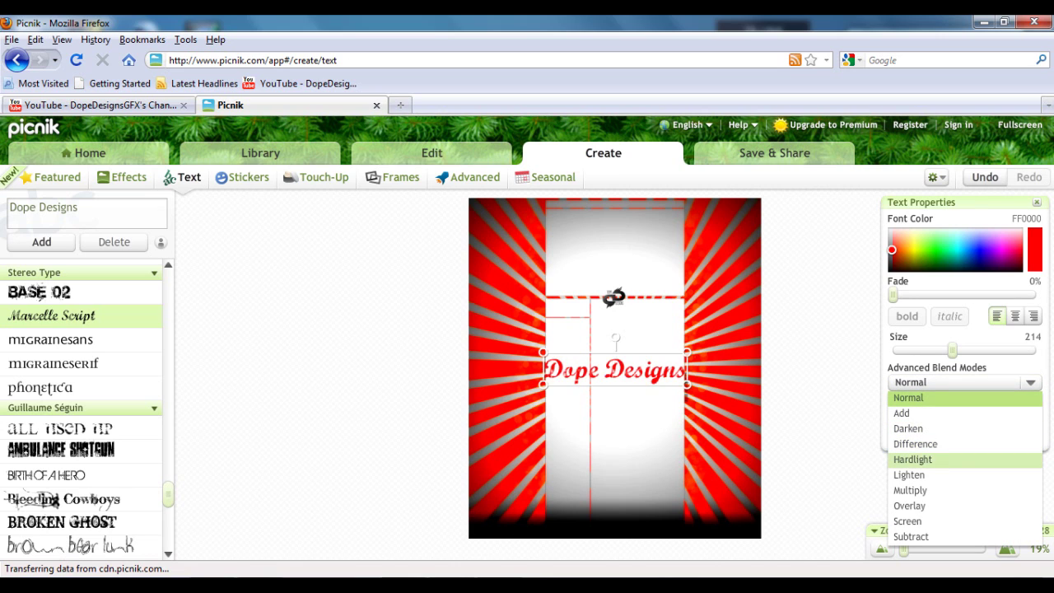
left_click(909, 397)
Step: Rotate the caption vertical, make it black, and place it at the white strip's left edge
left_click_drag(630, 373, 581, 334)
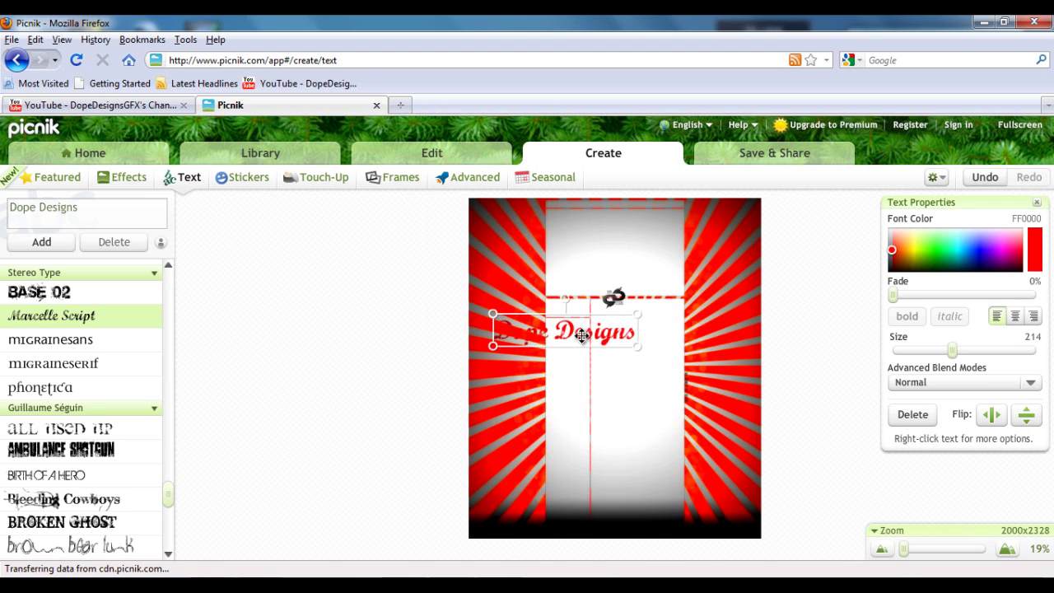
left_click_drag(641, 314, 642, 315)
left_click_drag(563, 297, 486, 330)
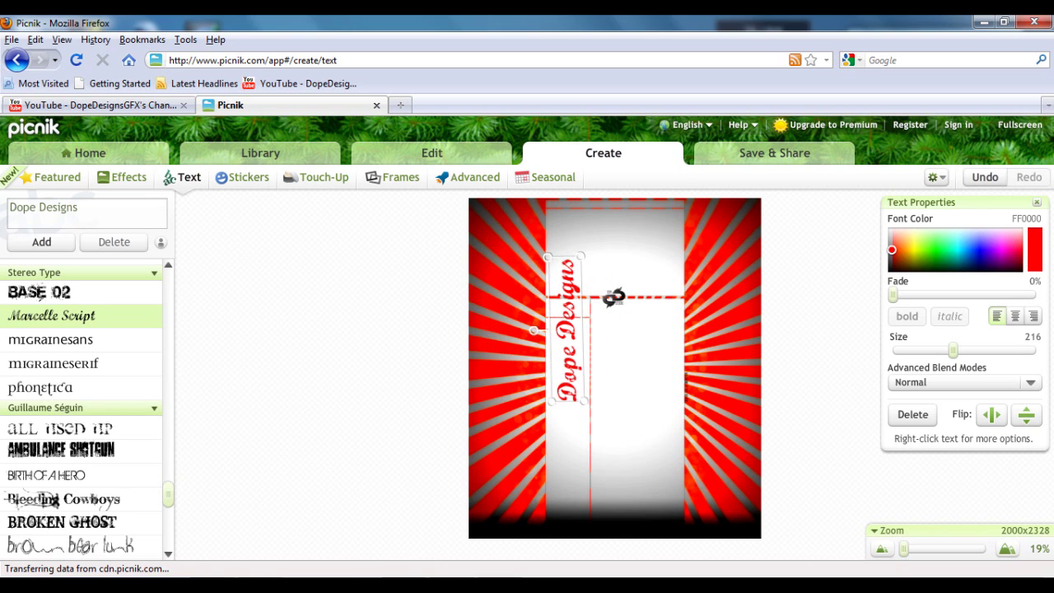
mouse_move(892, 249)
left_mouse_down()
mouse_move(926, 249)
mouse_move(921, 270)
left_mouse_up()
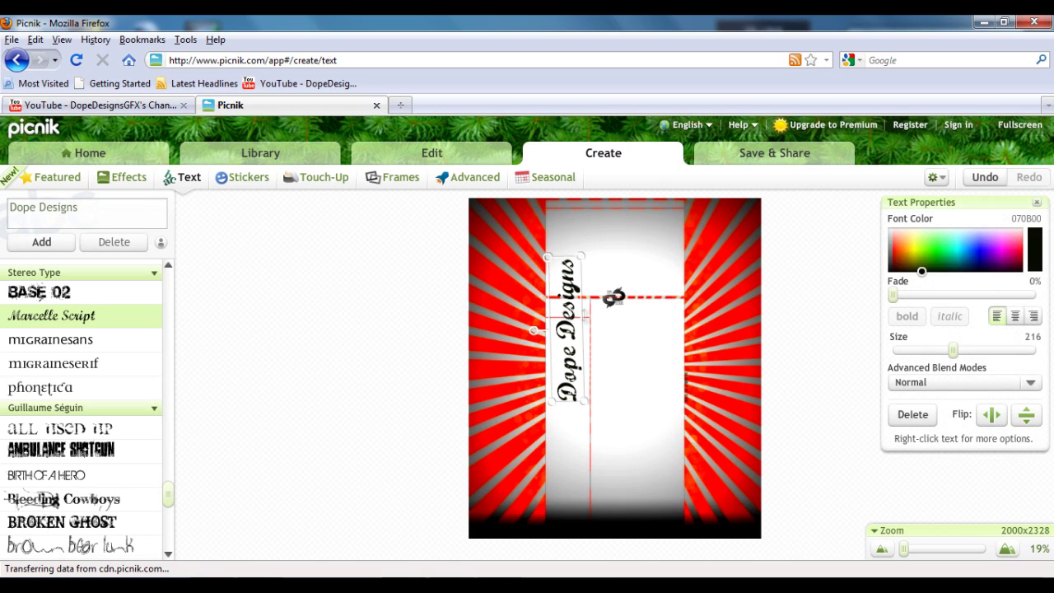
left_click_drag(570, 321, 536, 298)
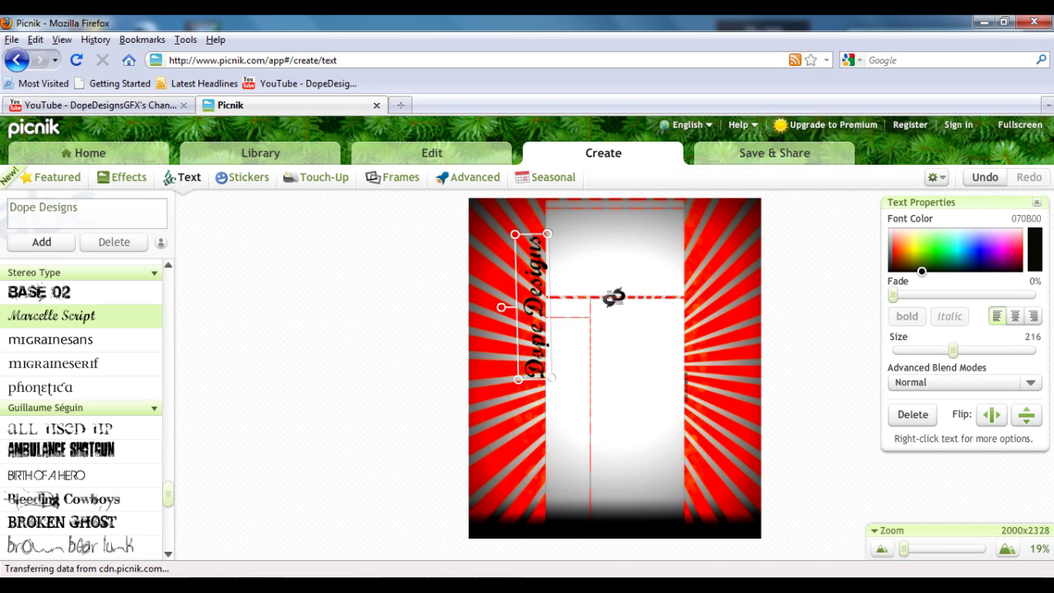
Step: Add a TM sticker on the red dashed line, resized and rotated
left_click(242, 177)
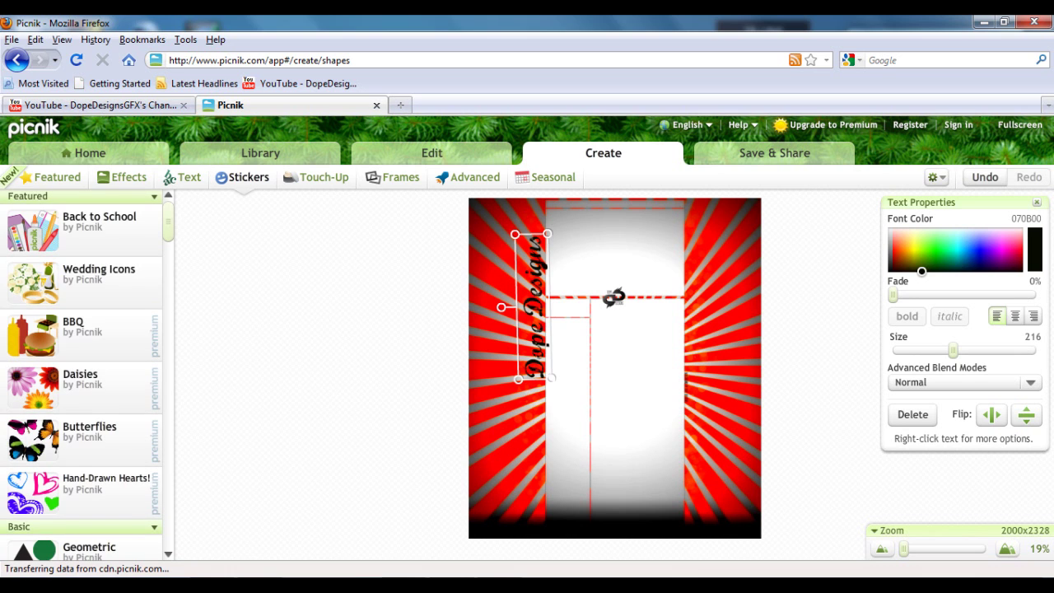
scroll(83, 375, "down", 3)
scroll(82, 375, "down", 5)
scroll(82, 376, "up", 1)
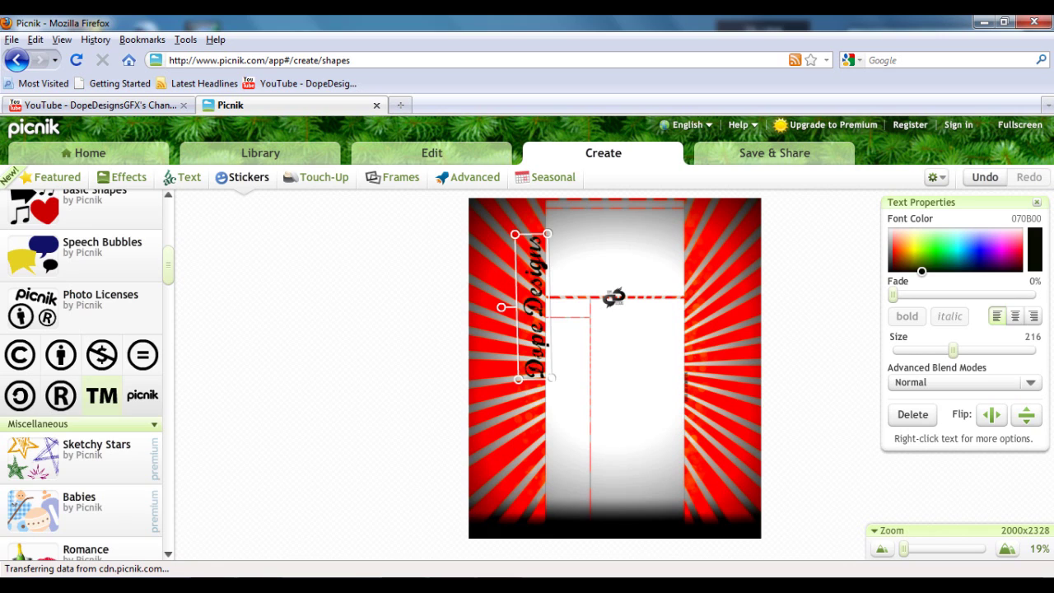
left_click(101, 395)
mouse_move(616, 370)
left_mouse_down()
mouse_move(641, 301)
mouse_move(614, 295)
left_mouse_up()
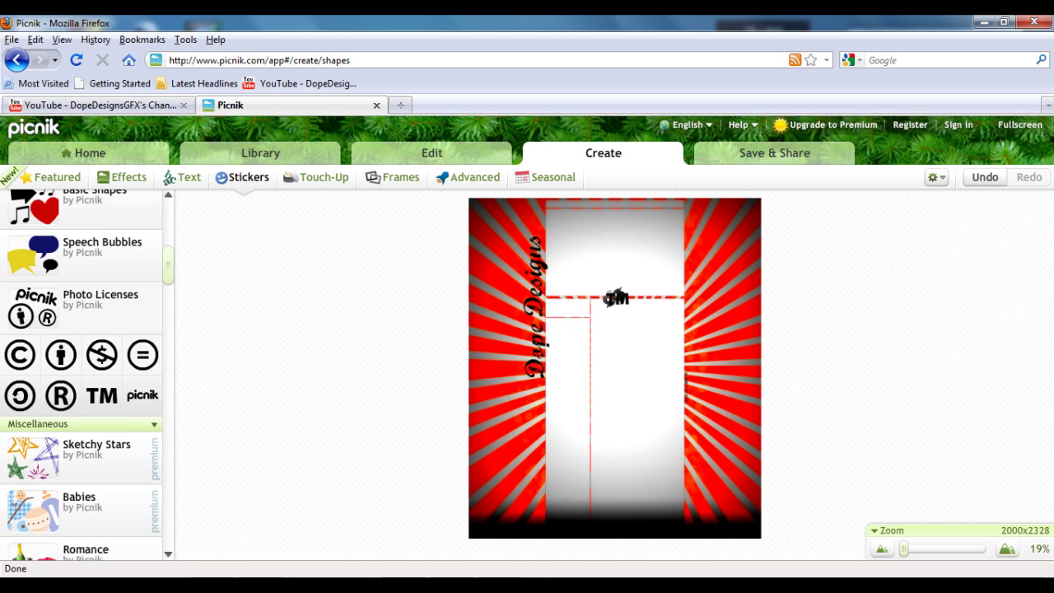
left_click_drag(616, 297, 614, 298)
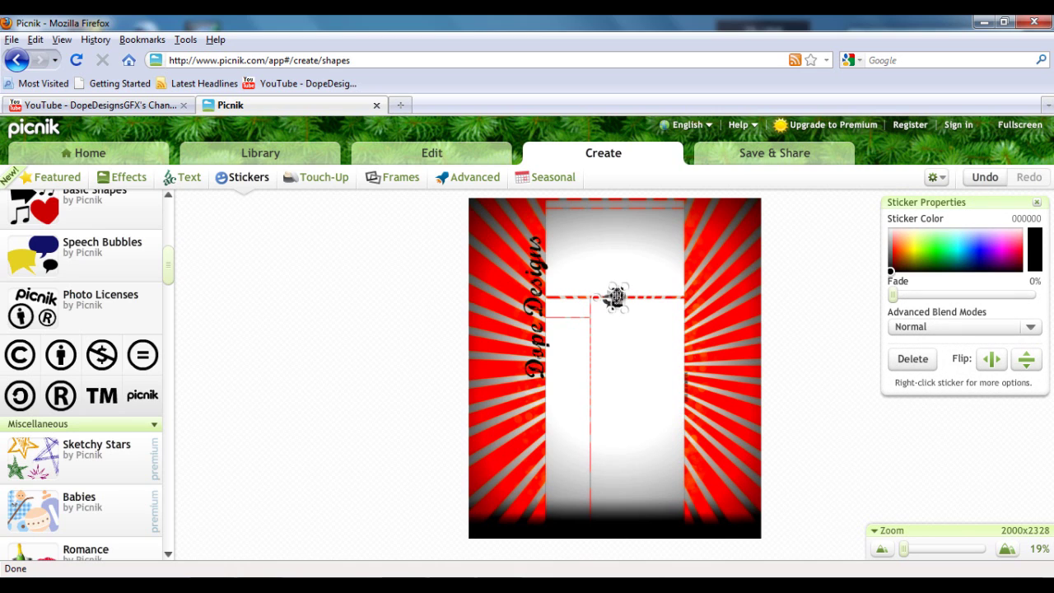
left_click_drag(614, 298, 536, 222)
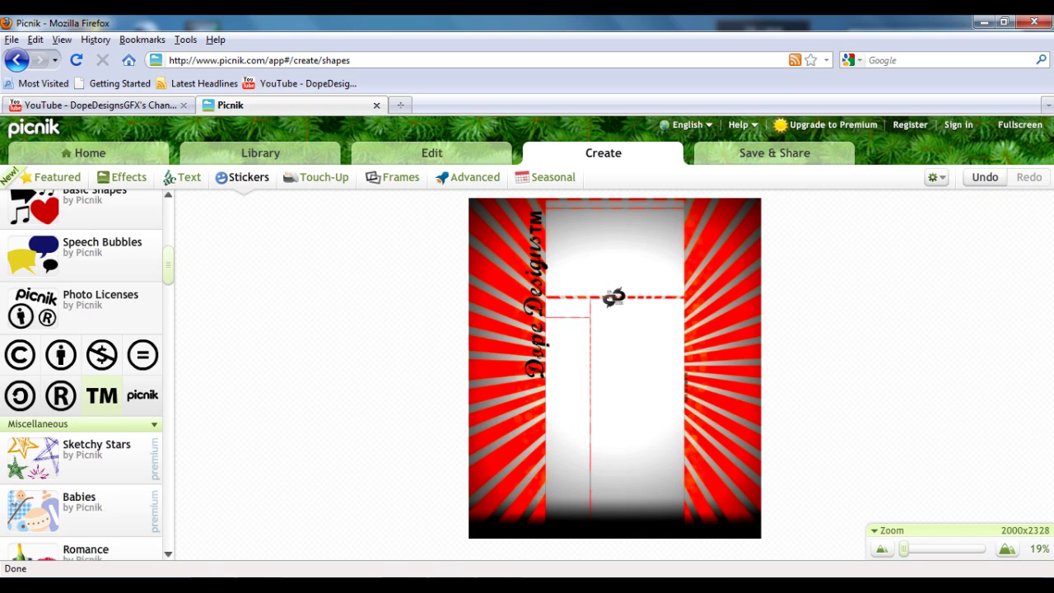
Step: Browse the sticker library and expand the Kids Drawings set
scroll(83, 374, "down", 5)
scroll(82, 375, "down", 5)
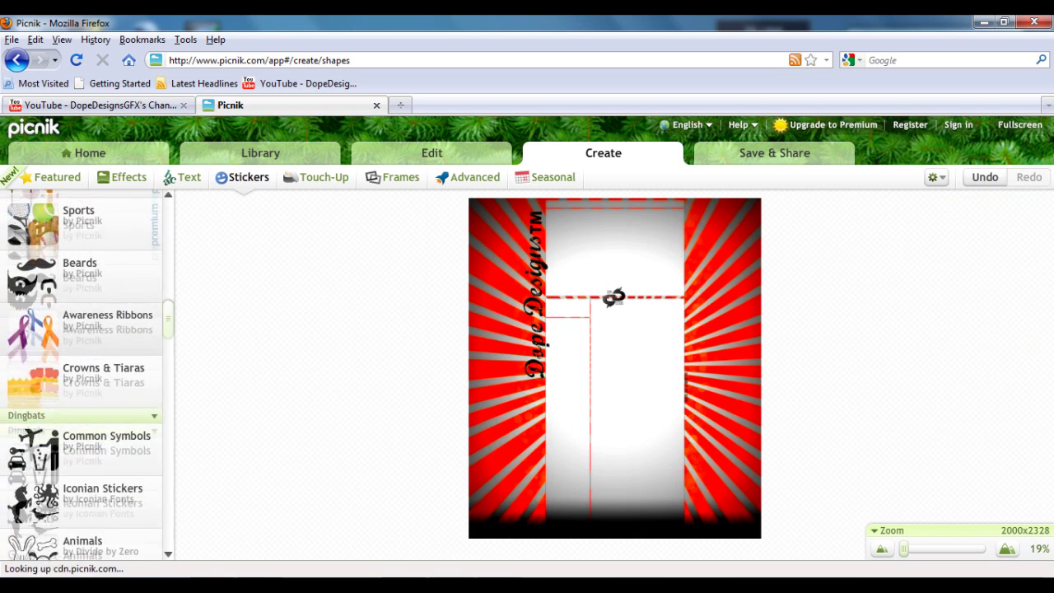
scroll(82, 375, "down", 5)
scroll(82, 375, "down", 5)
scroll(83, 329, "up", 1)
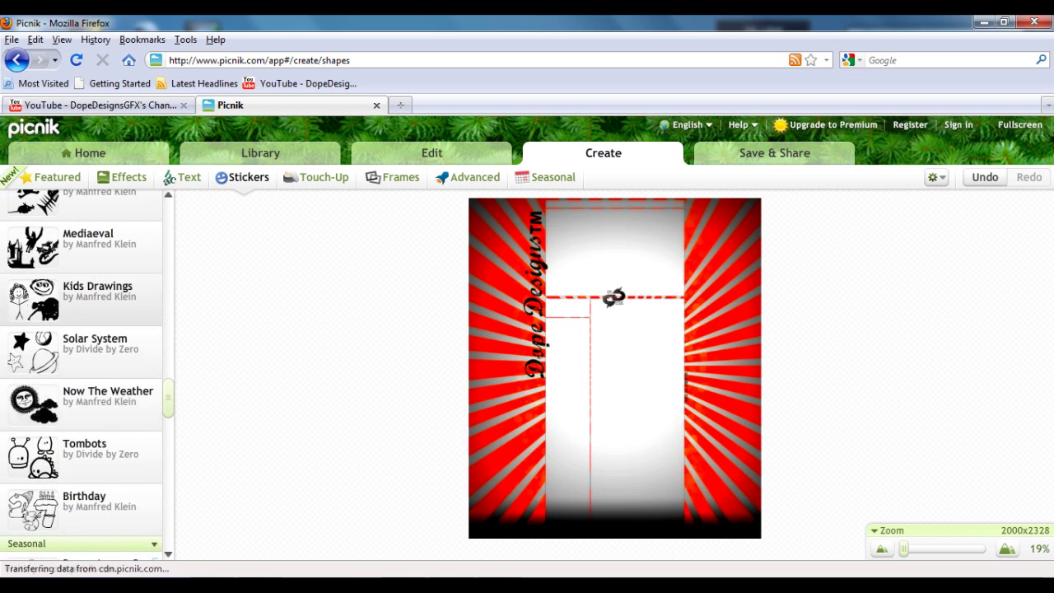
left_click(97, 288)
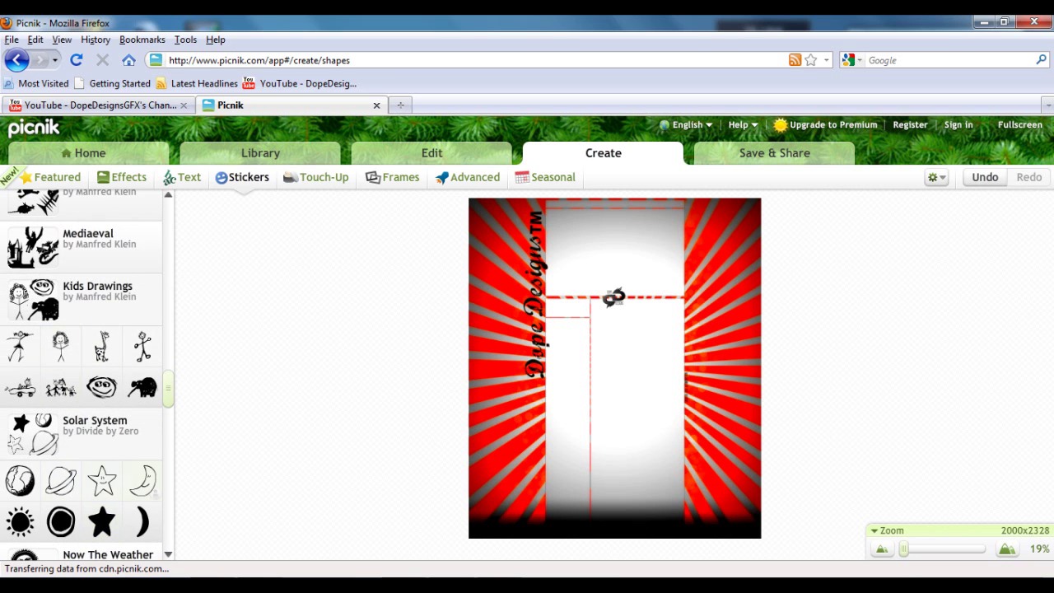
Step: Try a ring sticker and delete it, then move a face sticker up to the dashed line
left_click(63, 523)
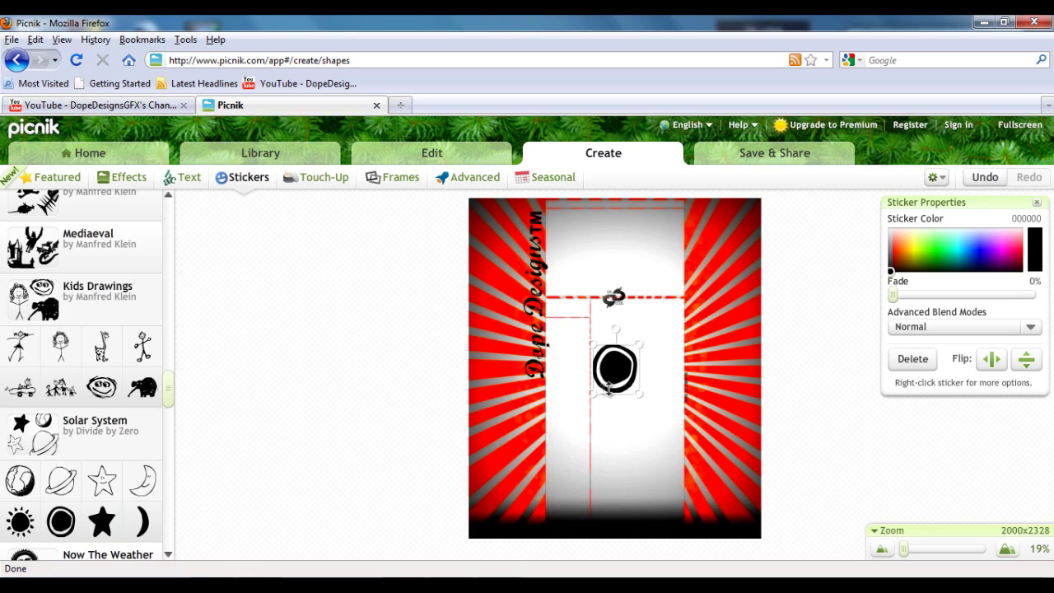
left_click_drag(609, 389, 602, 408)
key("Delete")
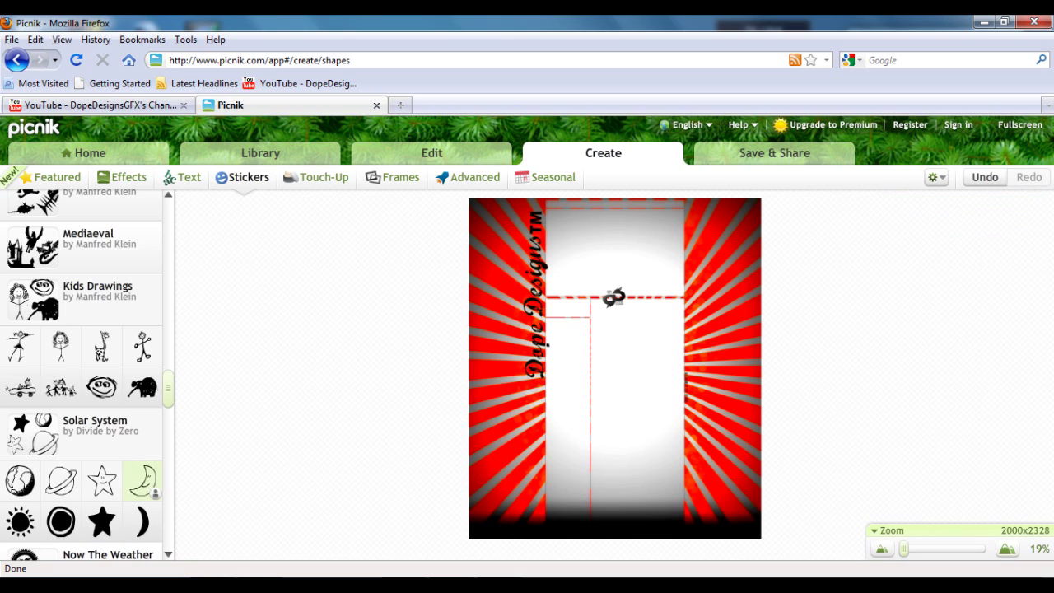
left_click(102, 389)
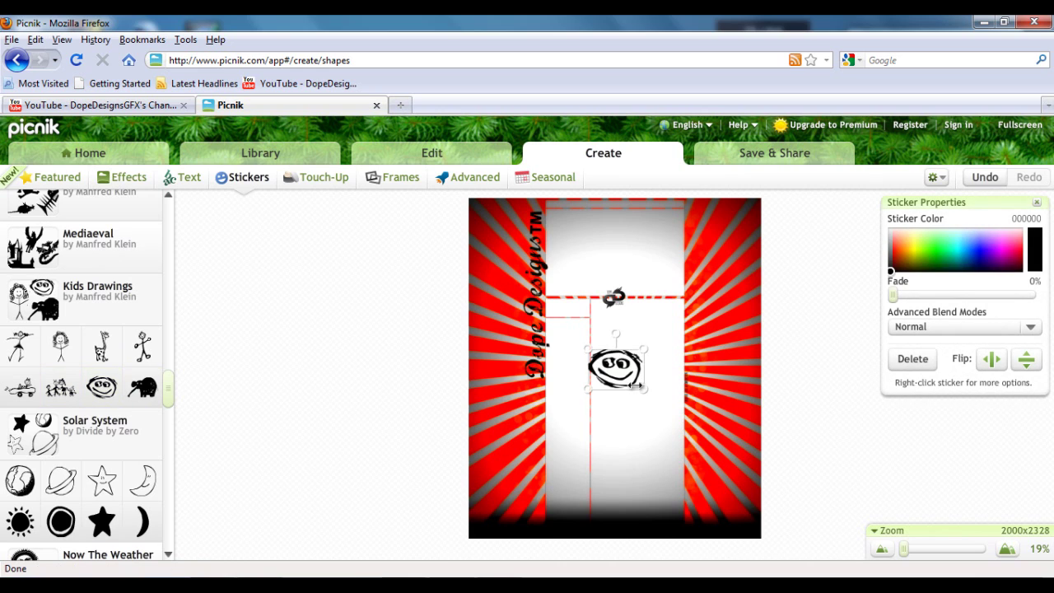
mouse_move(623, 360)
left_mouse_down()
mouse_move(622, 290)
mouse_move(600, 258)
left_mouse_up()
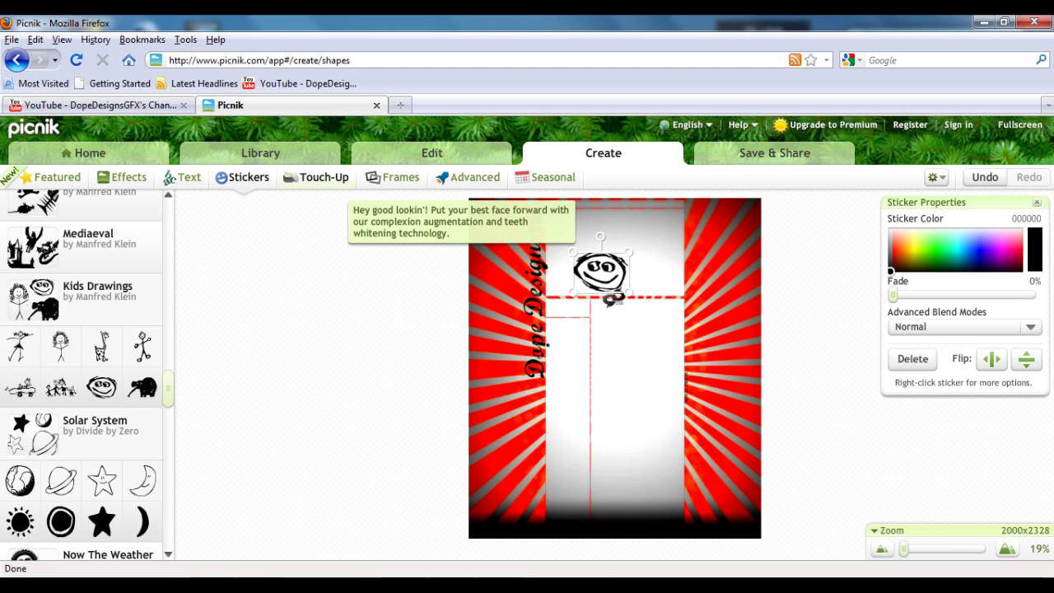
left_click(321, 177)
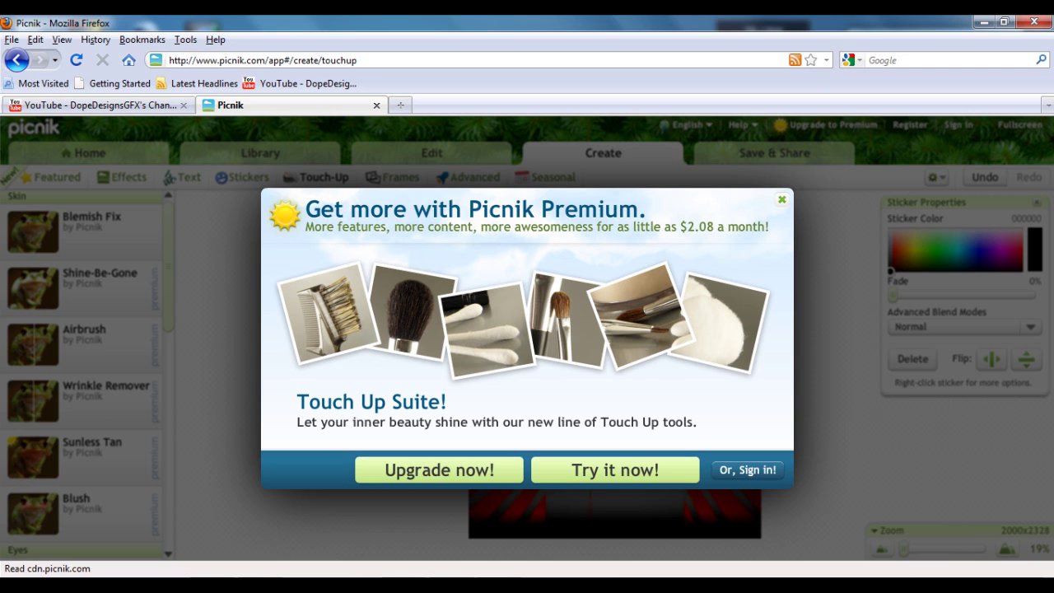
Step: Dismiss the Premium offer and preview the Reflection and Border frames
left_click(615, 469)
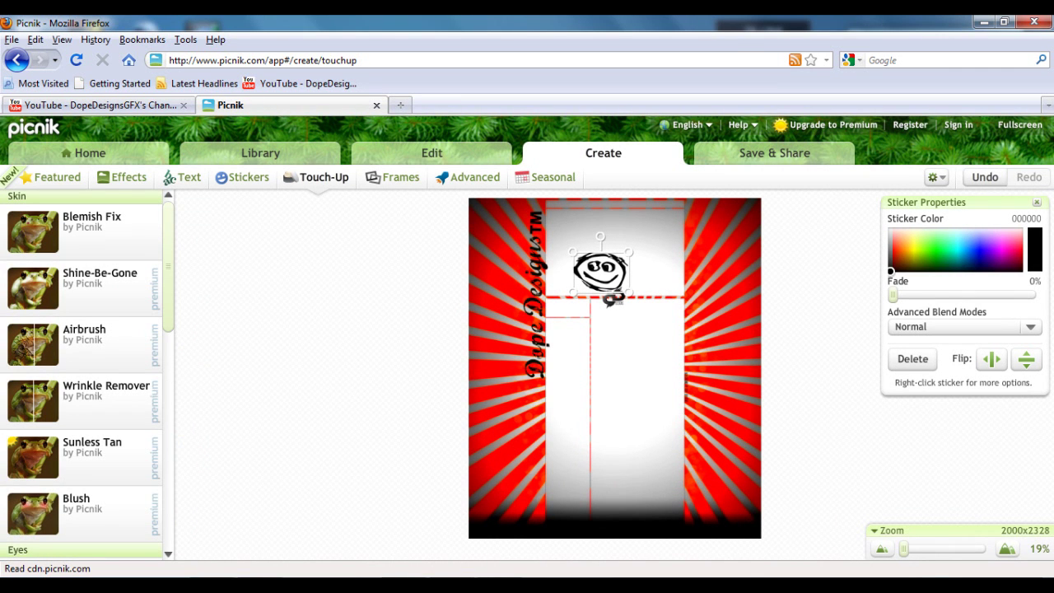
left_click(394, 177)
scroll(82, 375, "down", 2)
left_click(89, 392)
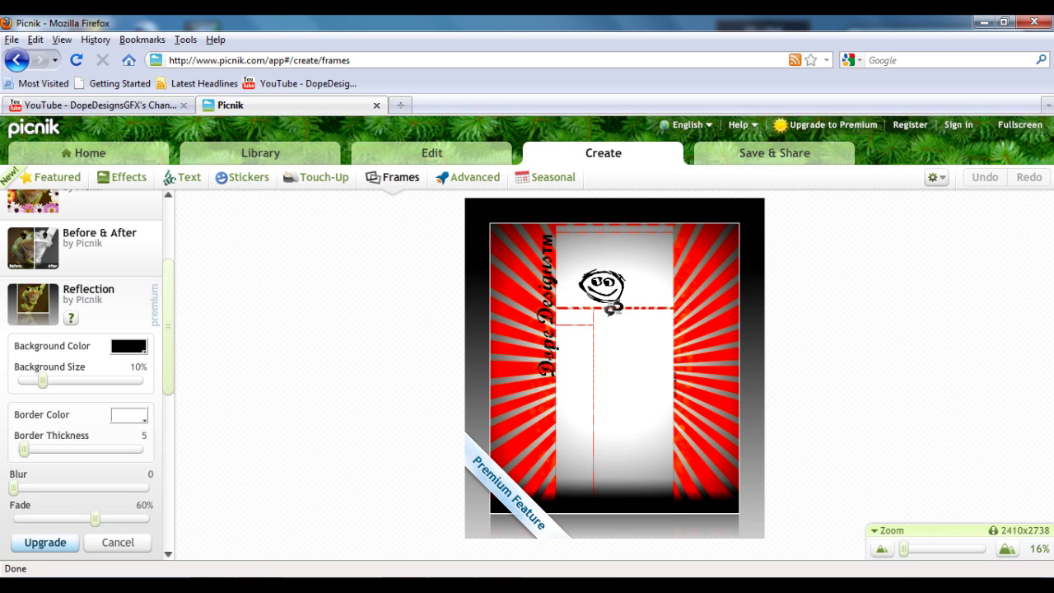
scroll(83, 376, "down", 6)
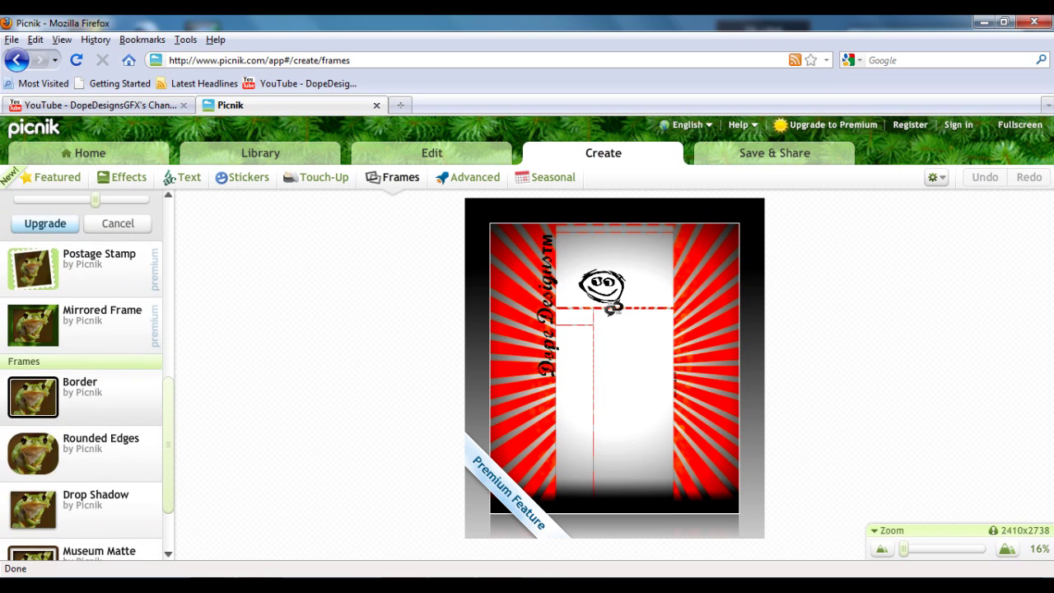
left_click(83, 396)
left_click(613, 392)
Step: Discard the border frame and look through the Advanced tools
left_click(468, 177)
left_click(608, 392)
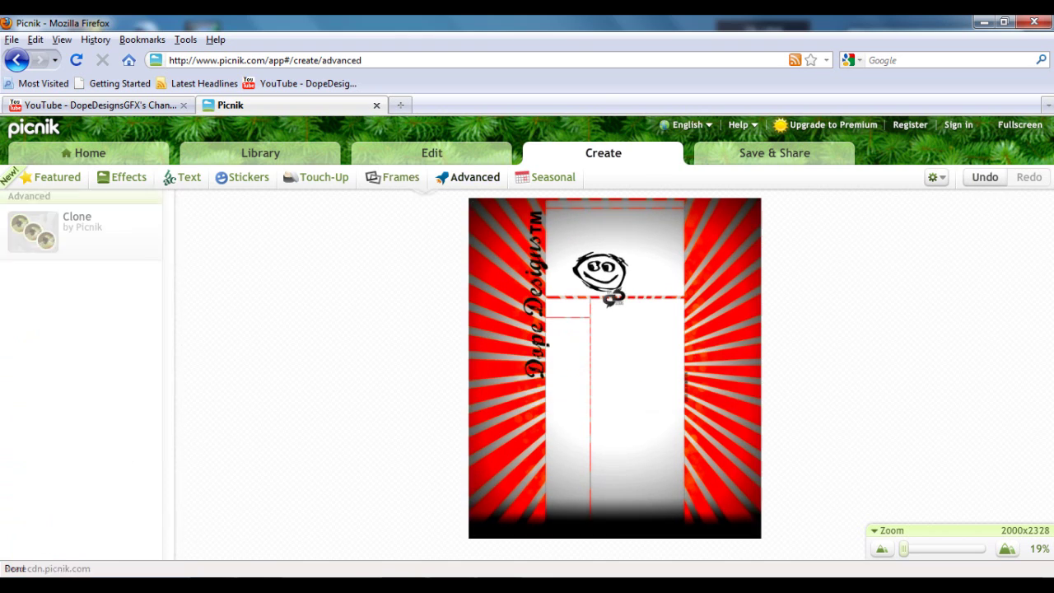
scroll(83, 370, "down", 3)
scroll(82, 370, "up", 5)
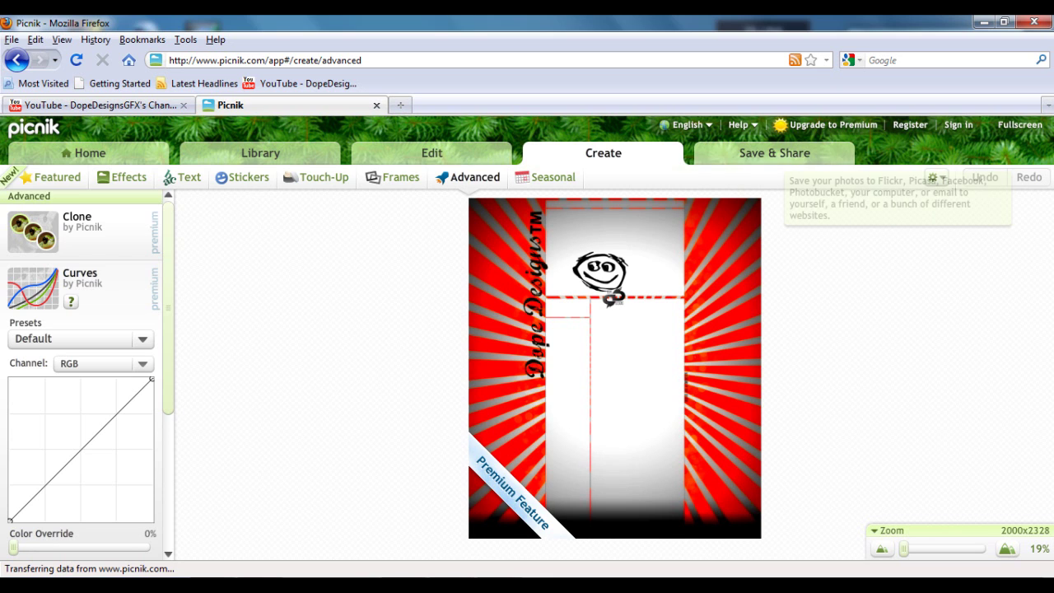
left_click(773, 153)
Step: Discard Curves and set the save format to JPG at compression quality 9
left_click(613, 393)
left_click(156, 371)
left_click(95, 391)
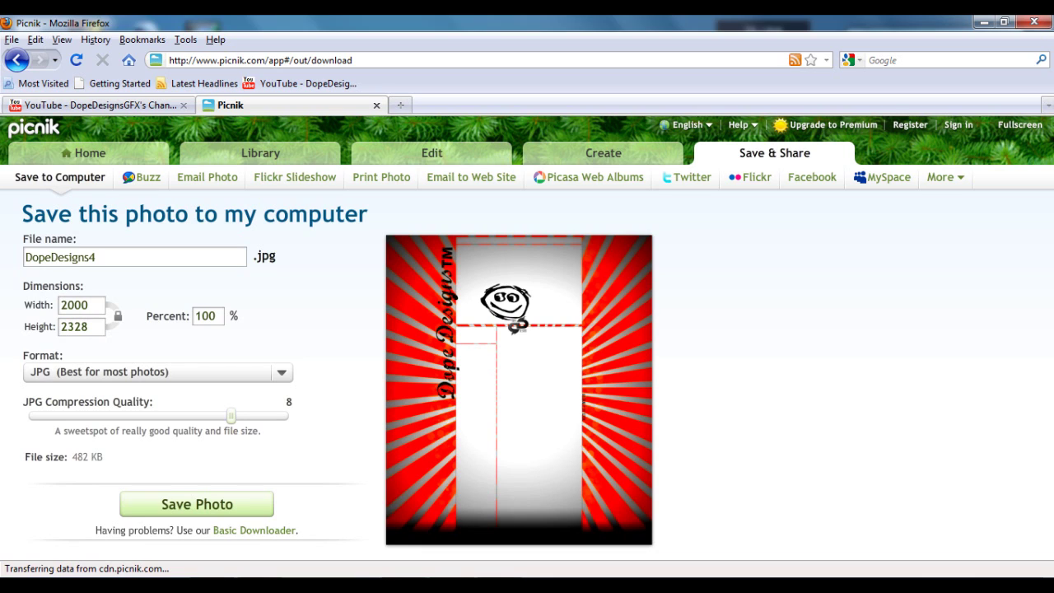
left_click_drag(231, 416, 288, 415)
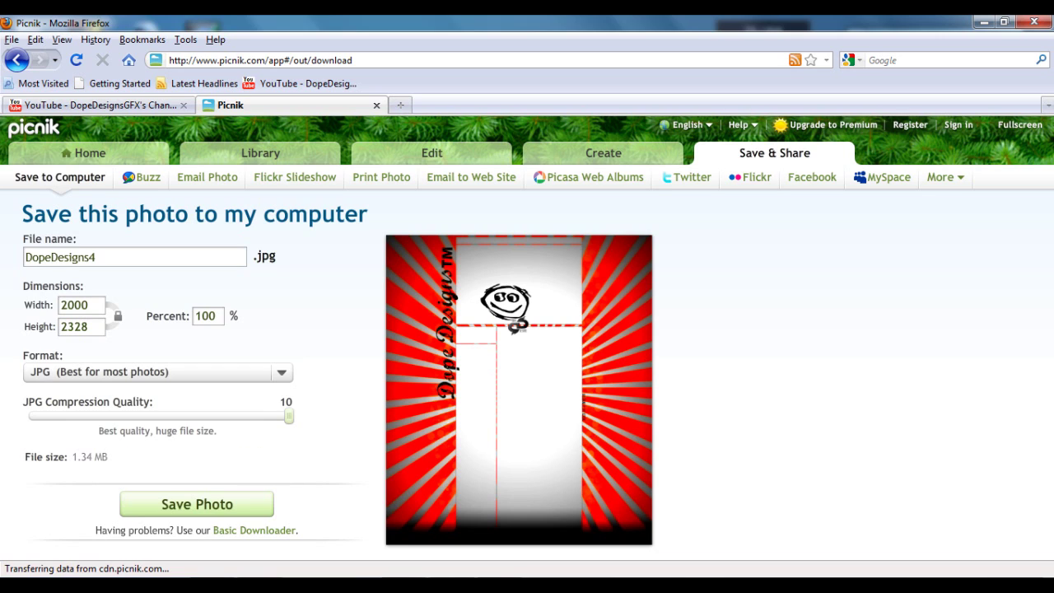
left_click_drag(288, 416, 260, 416)
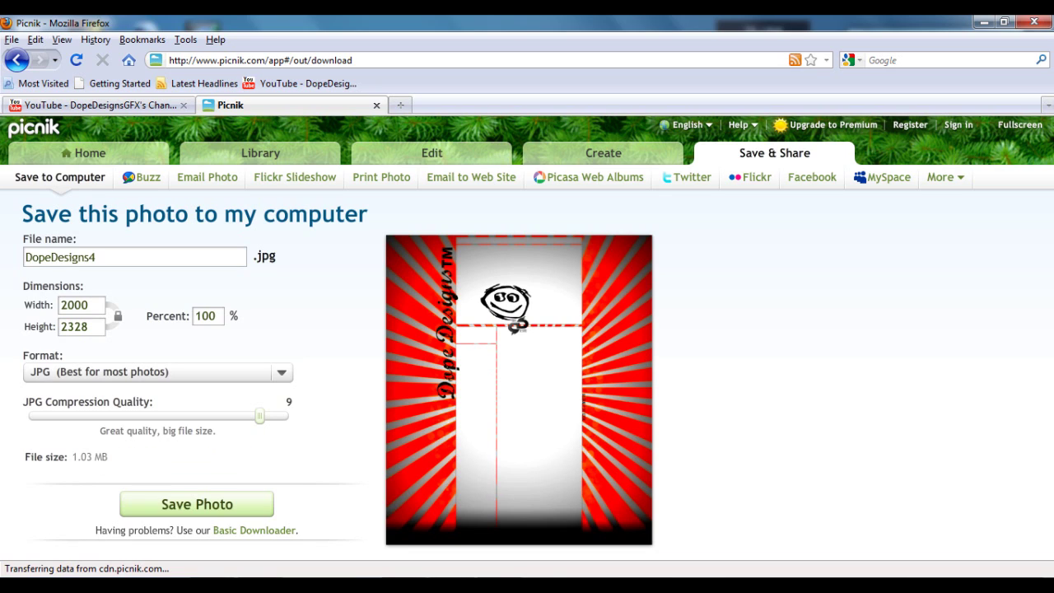